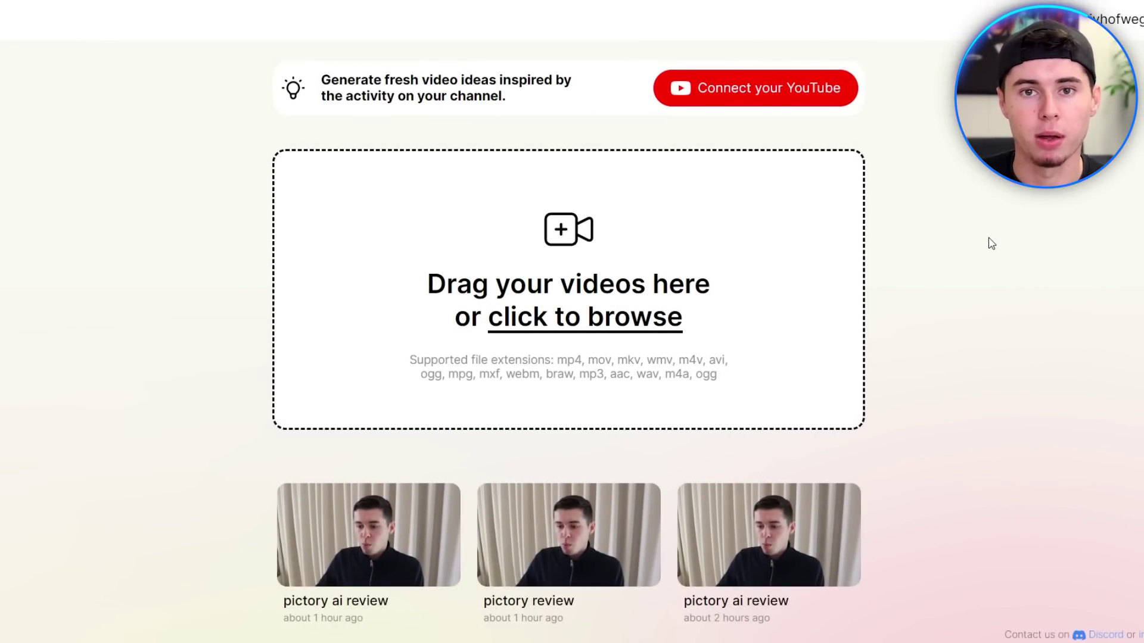
Step: Upload facecam 1.MP4 as project 'pictory ai review' with English as the spoken language, then continue
click(637, 311)
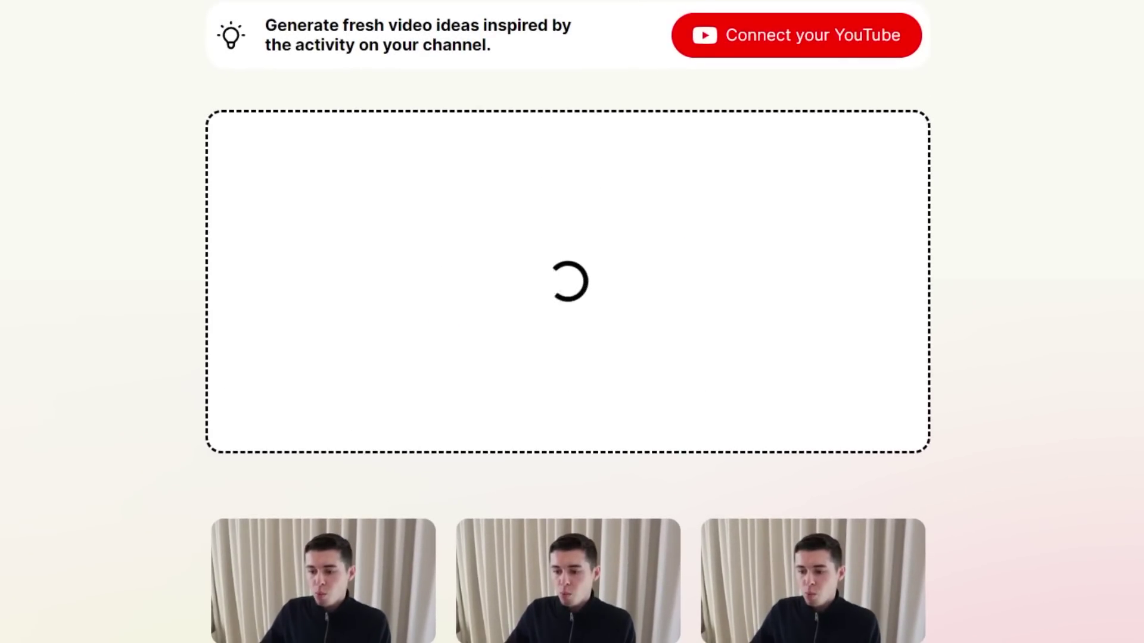
text(pictory ai review)
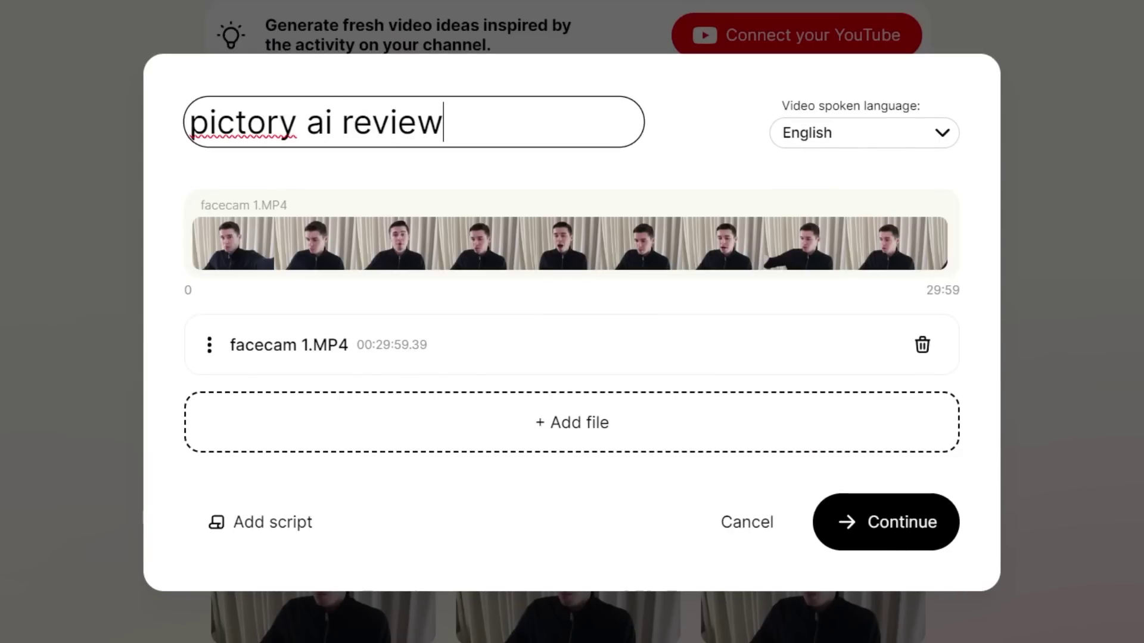
click(904, 140)
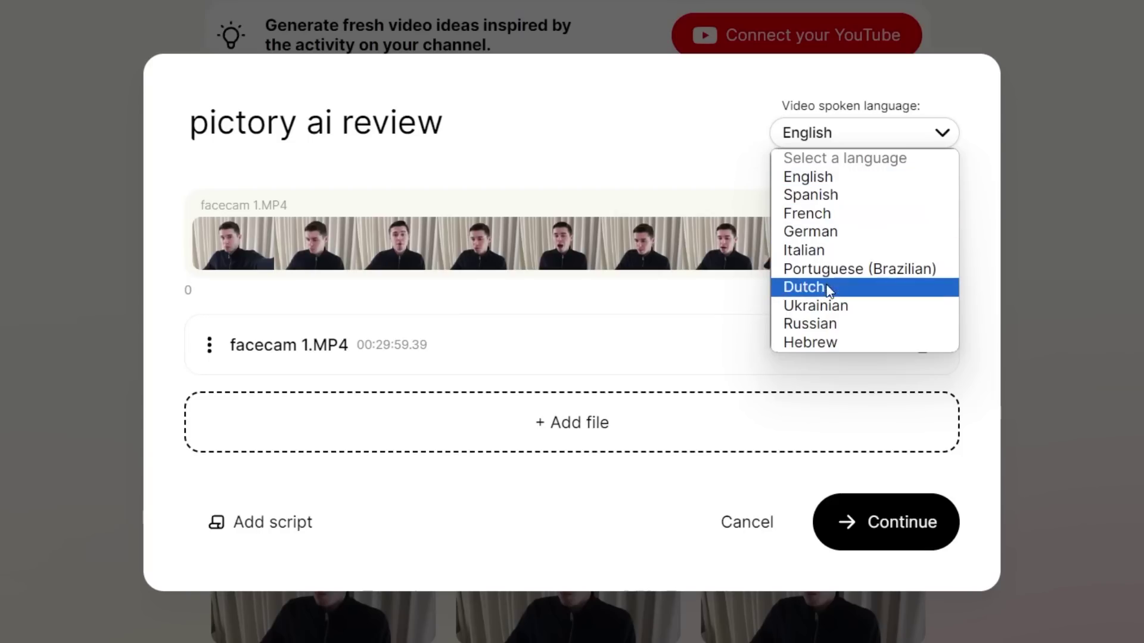
click(260, 541)
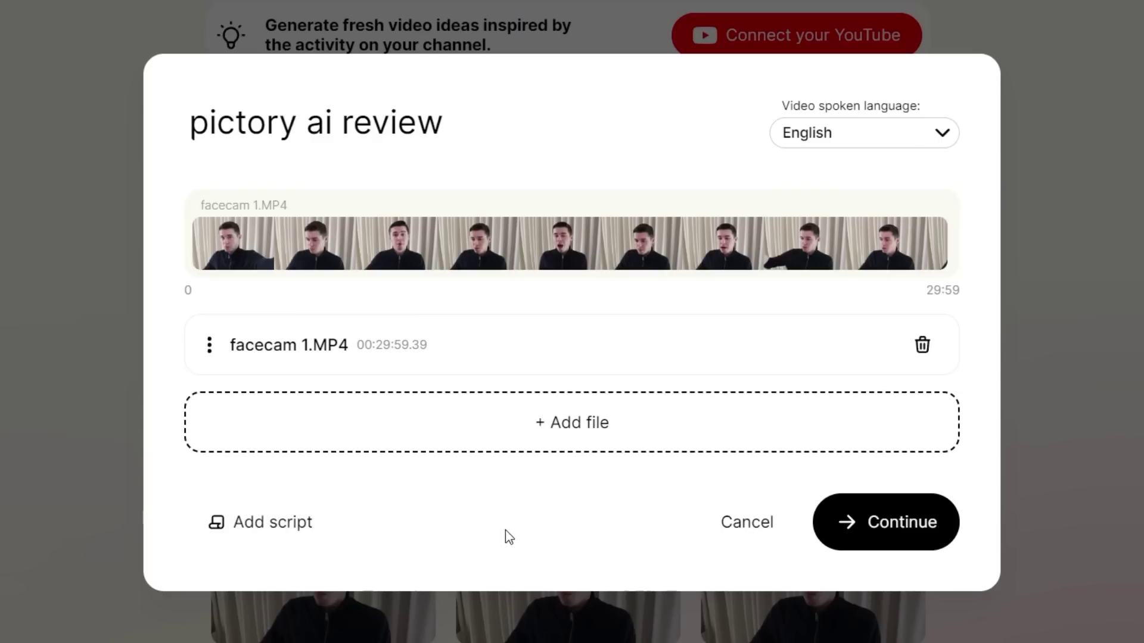
click(892, 526)
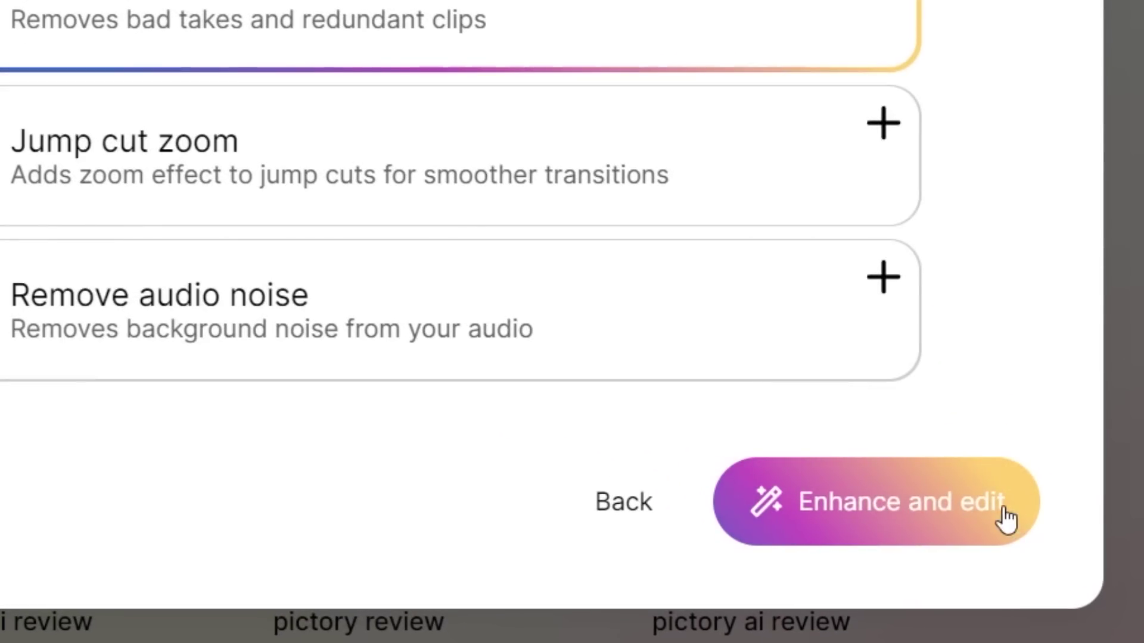
Step: Start the automatic edit with Cut silences and Cut bad takes enabled
click(938, 517)
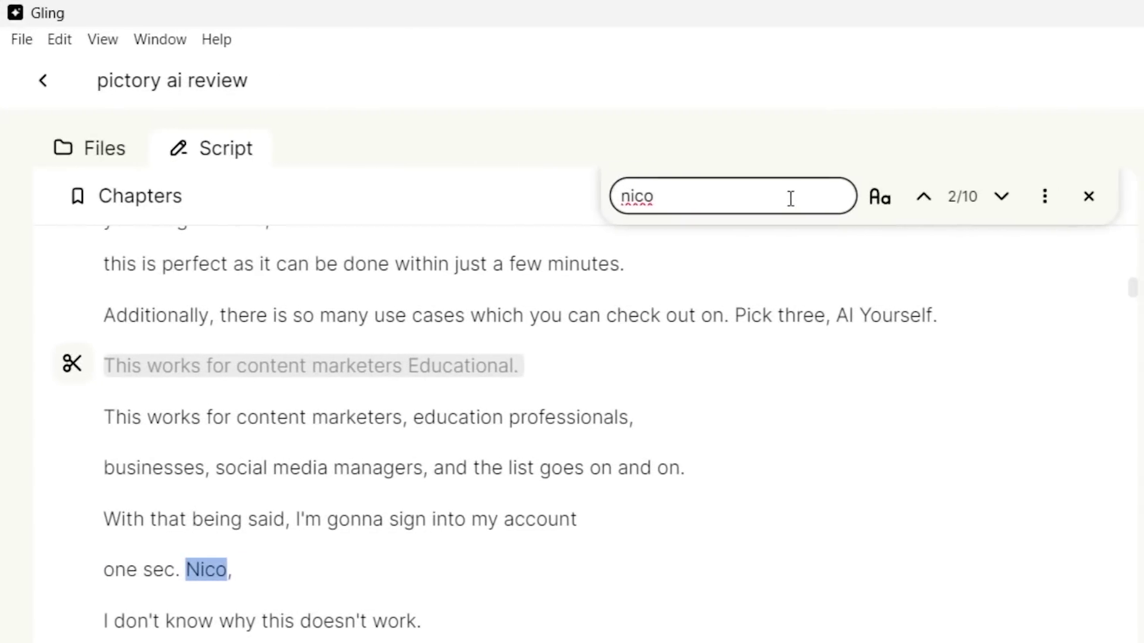
Step: Jump to search match 1/10 and cut the 'One sec' aside line
click(1087, 196)
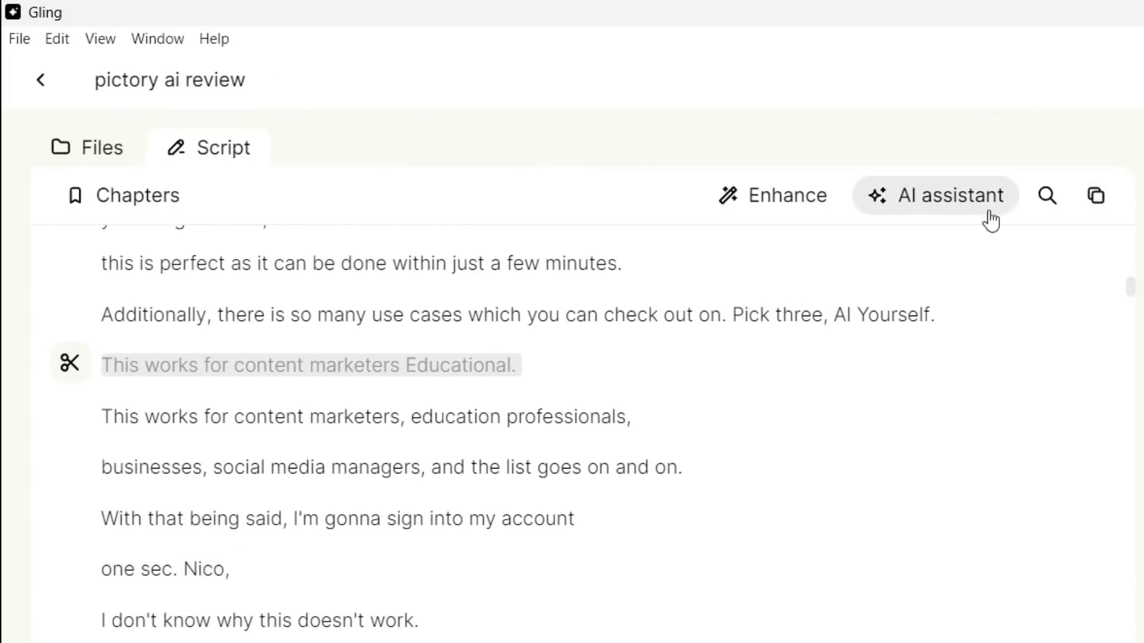
click(1046, 198)
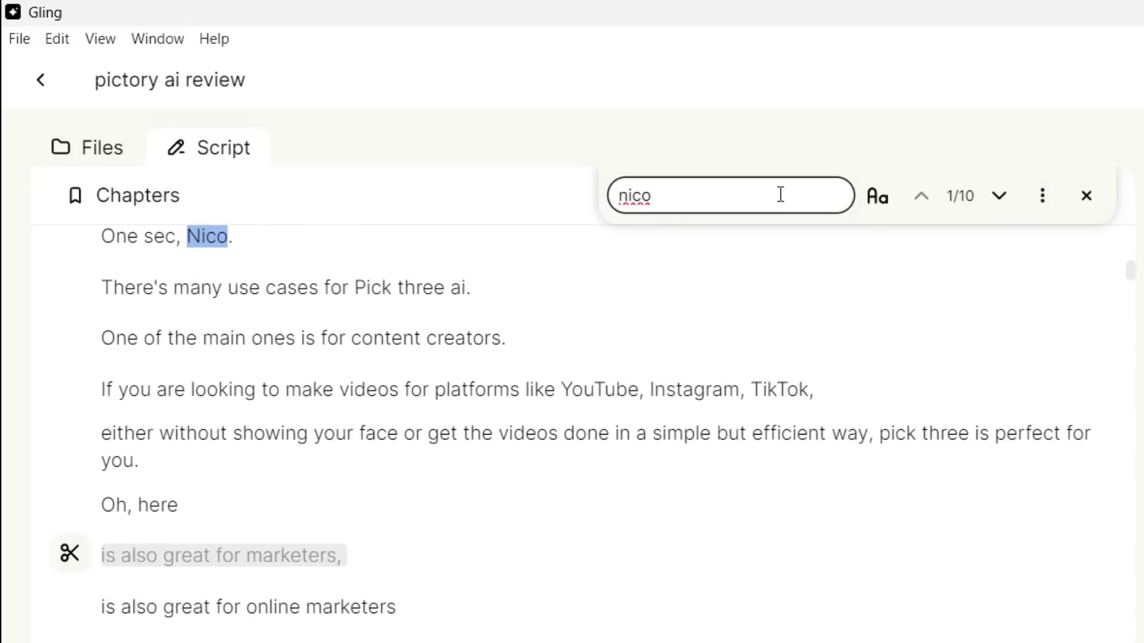
scroll(599, 368, up, 2)
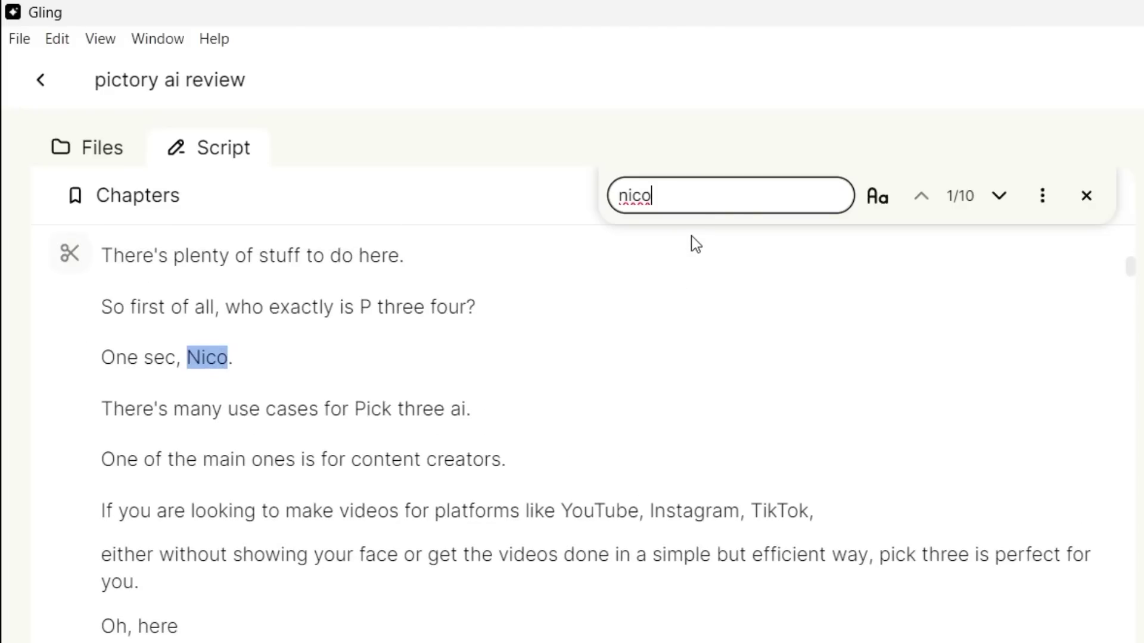
double_click(127, 356)
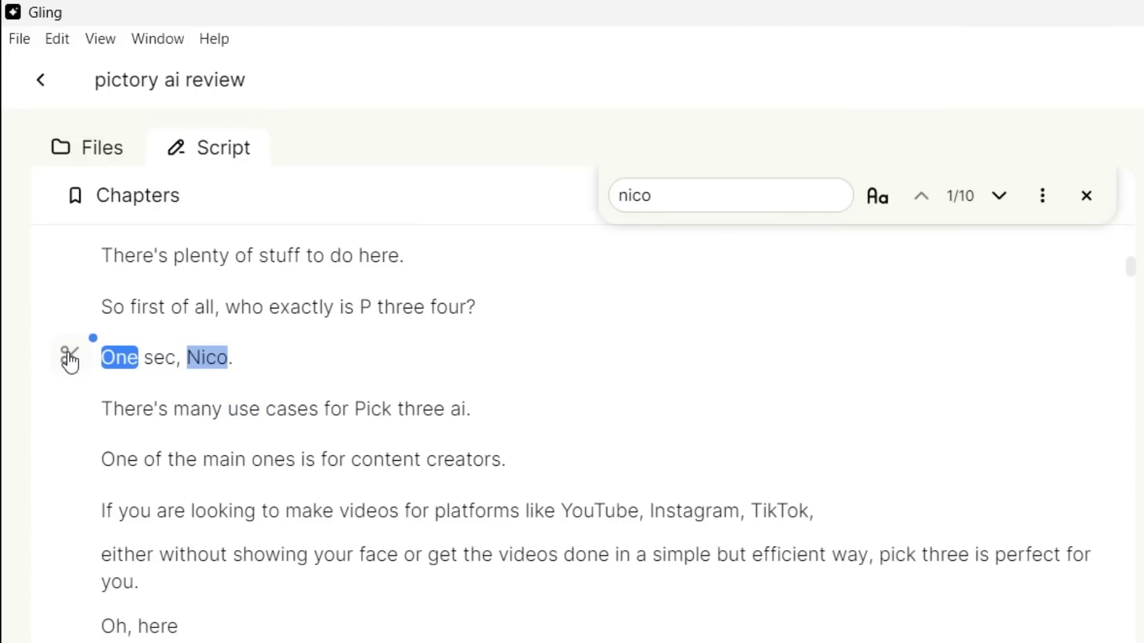
click(69, 357)
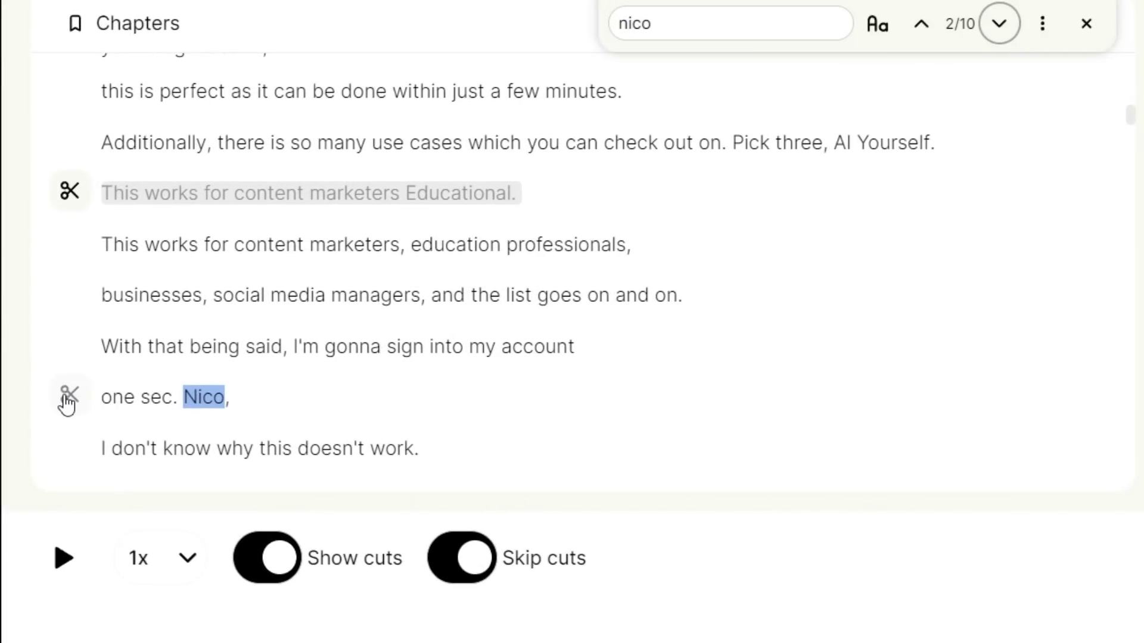
Step: Cut the second 'one sec' aside, then uncut the 'and this way you can go through your video' line
click(69, 397)
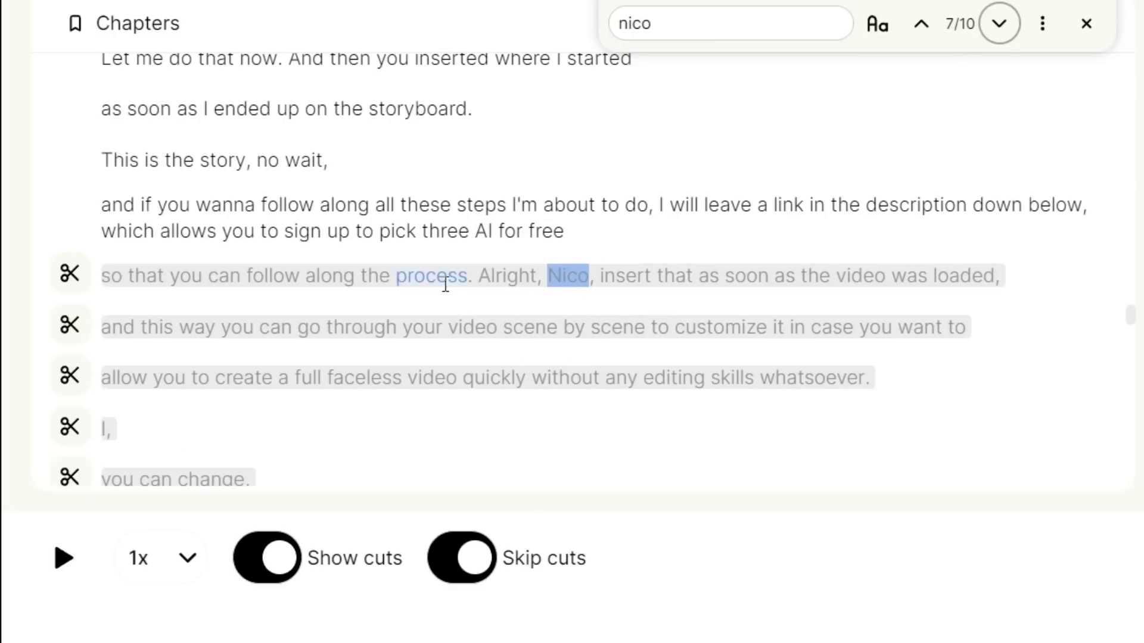
key(Escape)
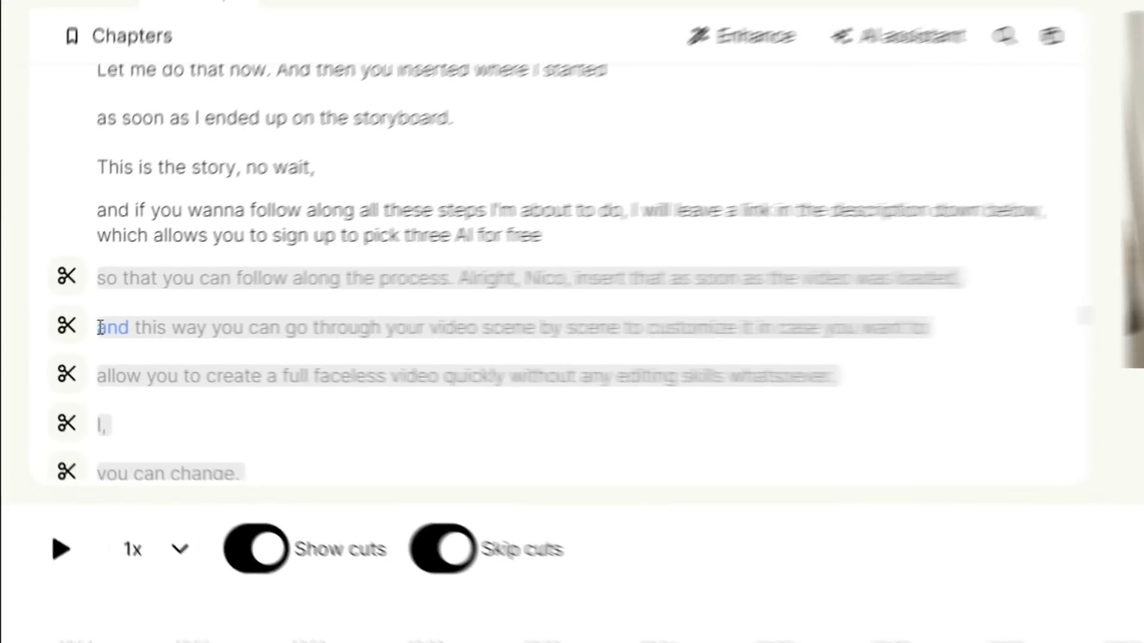
drag(99, 326, 927, 332)
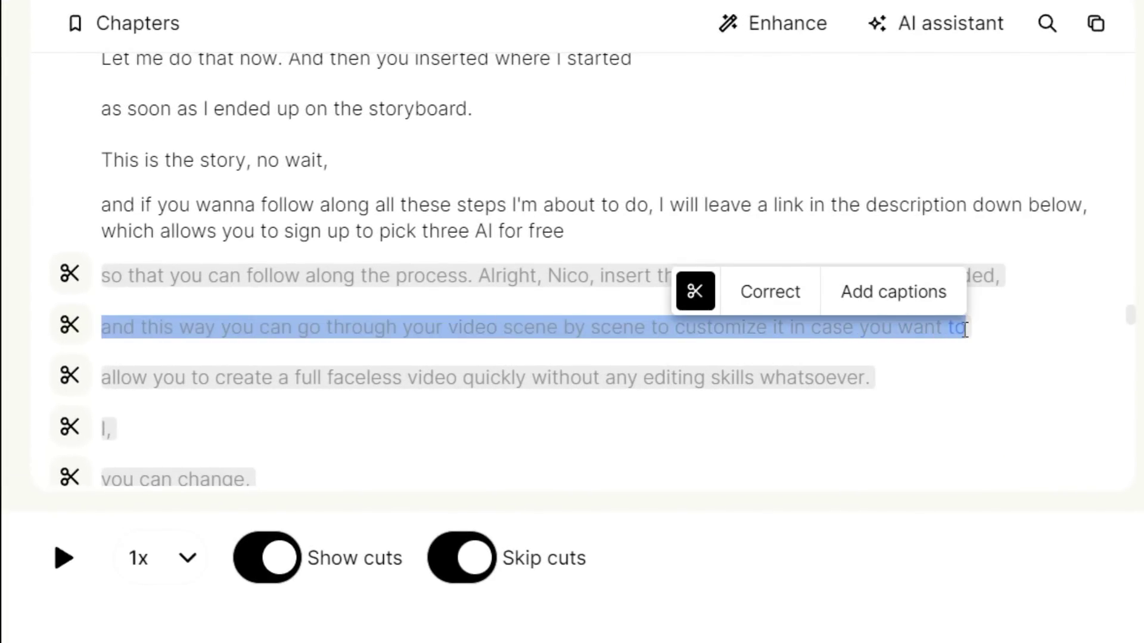
click(696, 292)
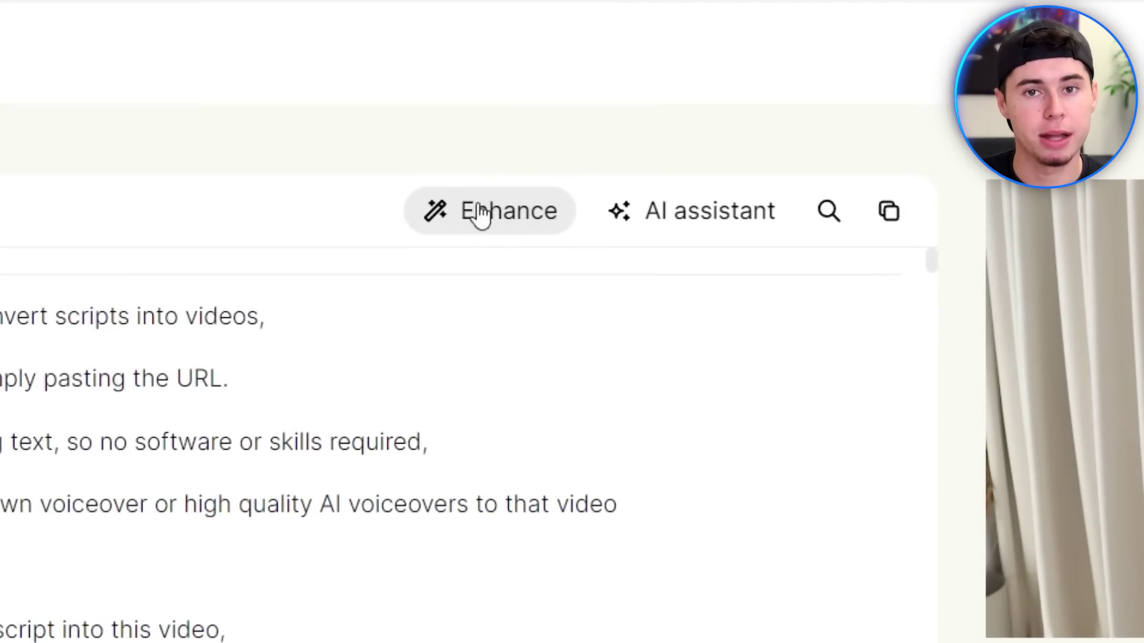
Step: Turn on 'Remove noise from audio' in the Enhance options
click(507, 133)
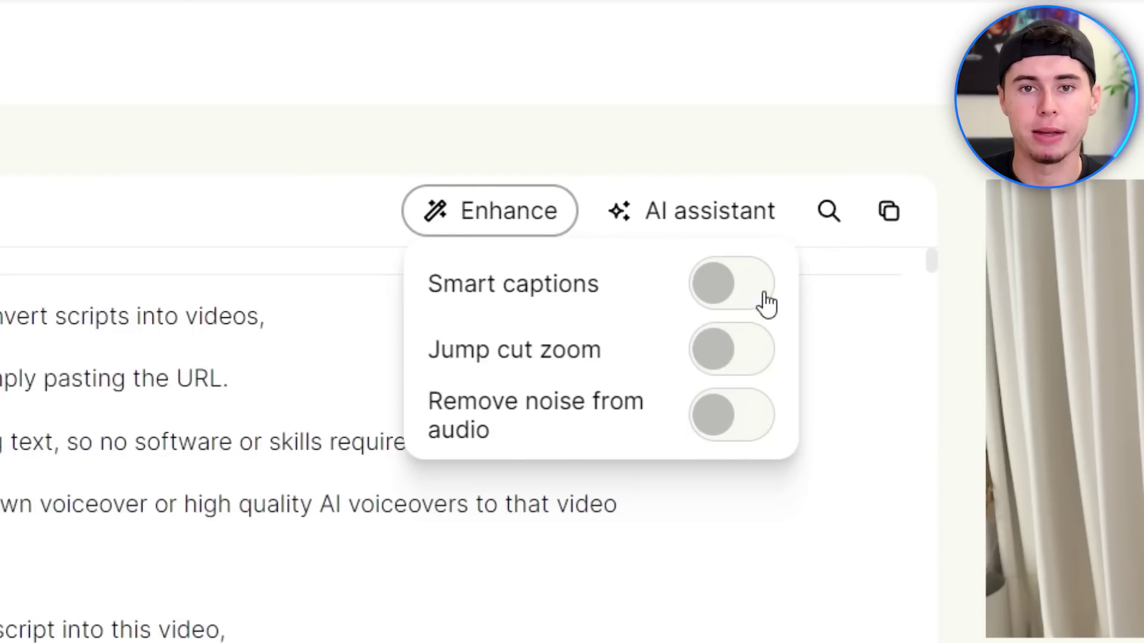
click(694, 410)
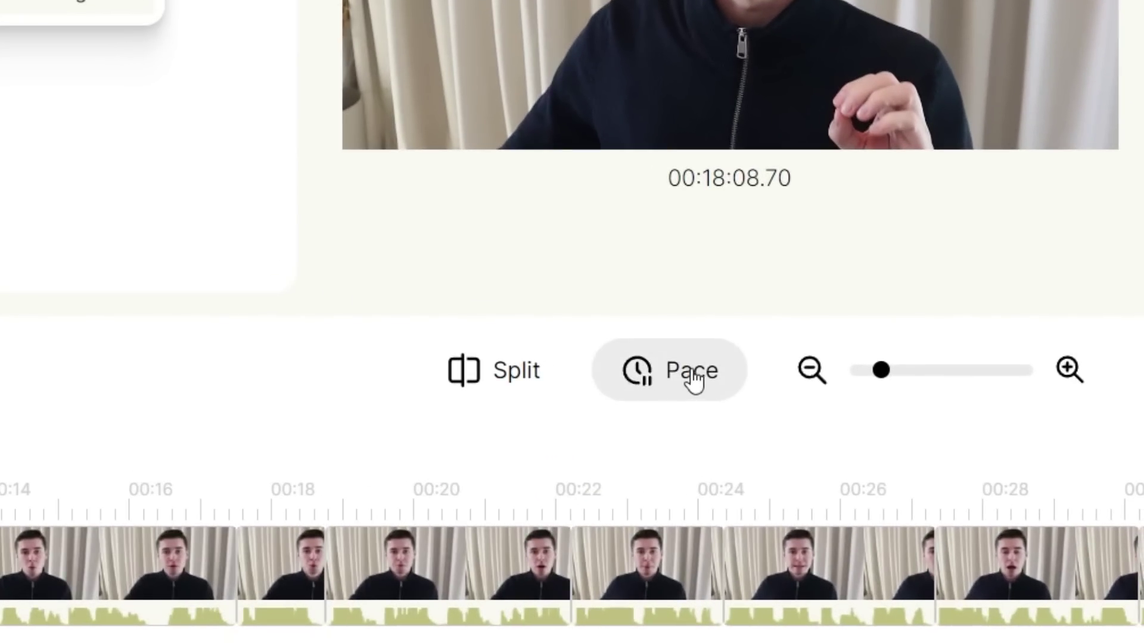
Step: Set the silence pace to remove only pauses of 1.5s or more and apply it
click(658, 380)
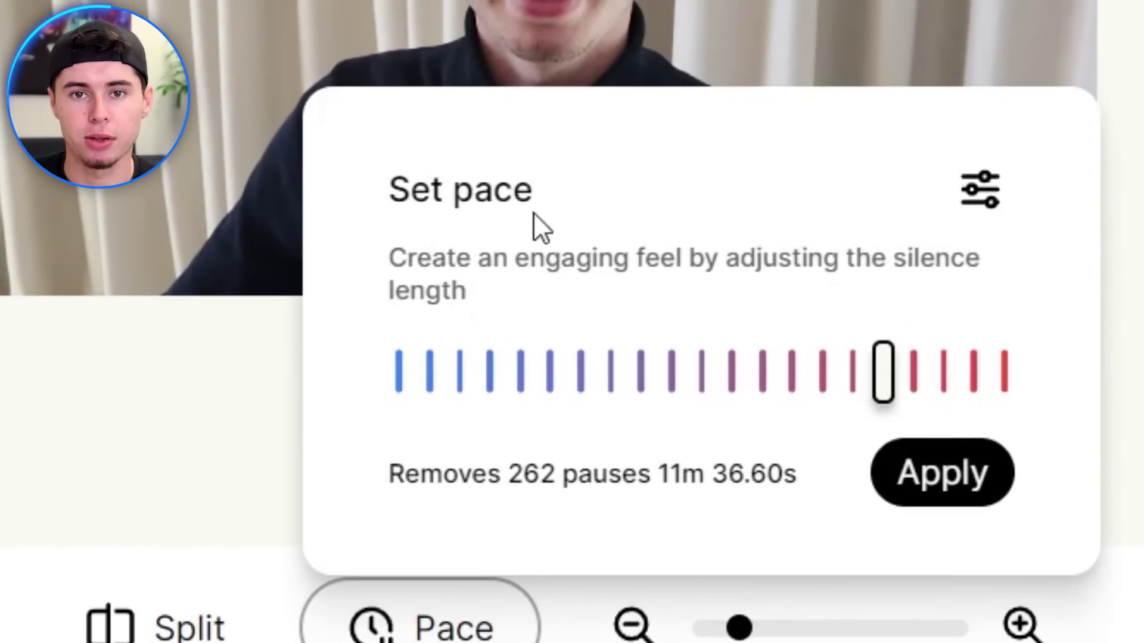
mouse_move(875, 384)
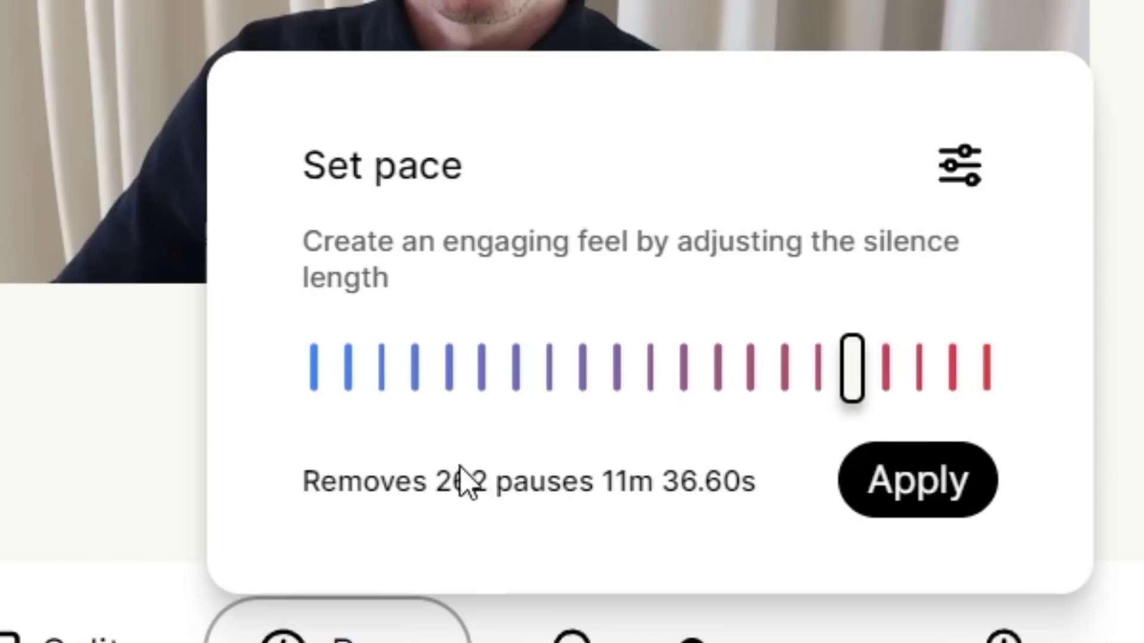
drag(855, 368, 332, 370)
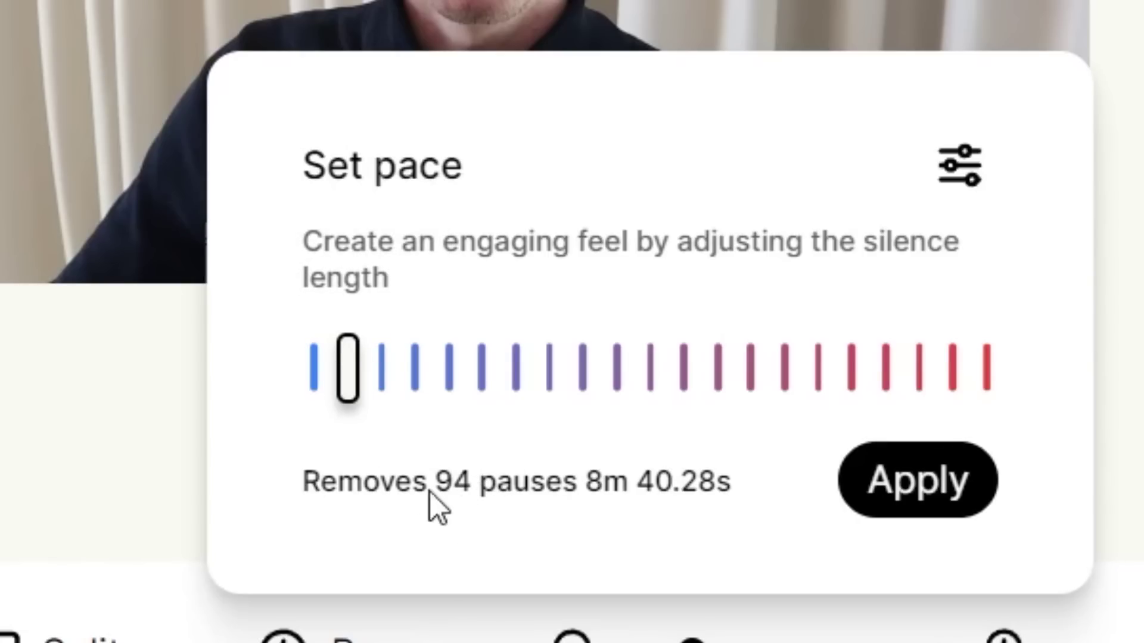
click(516, 369)
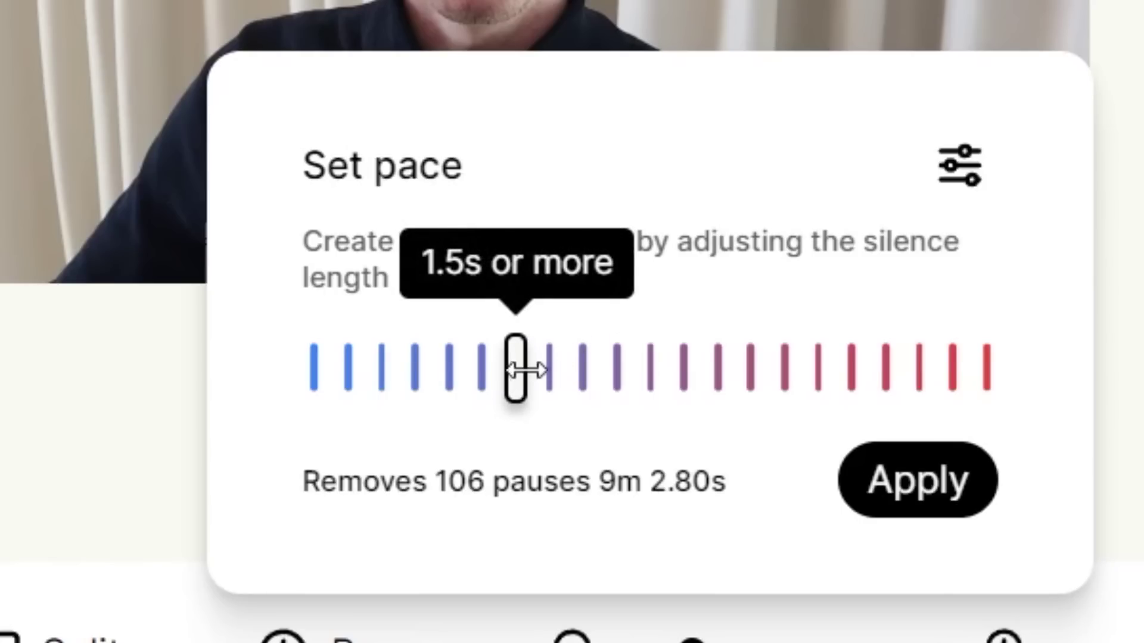
mouse_move(521, 371)
mouse_down()
mouse_move(429, 376)
mouse_move(598, 378)
mouse_move(521, 375)
mouse_up()
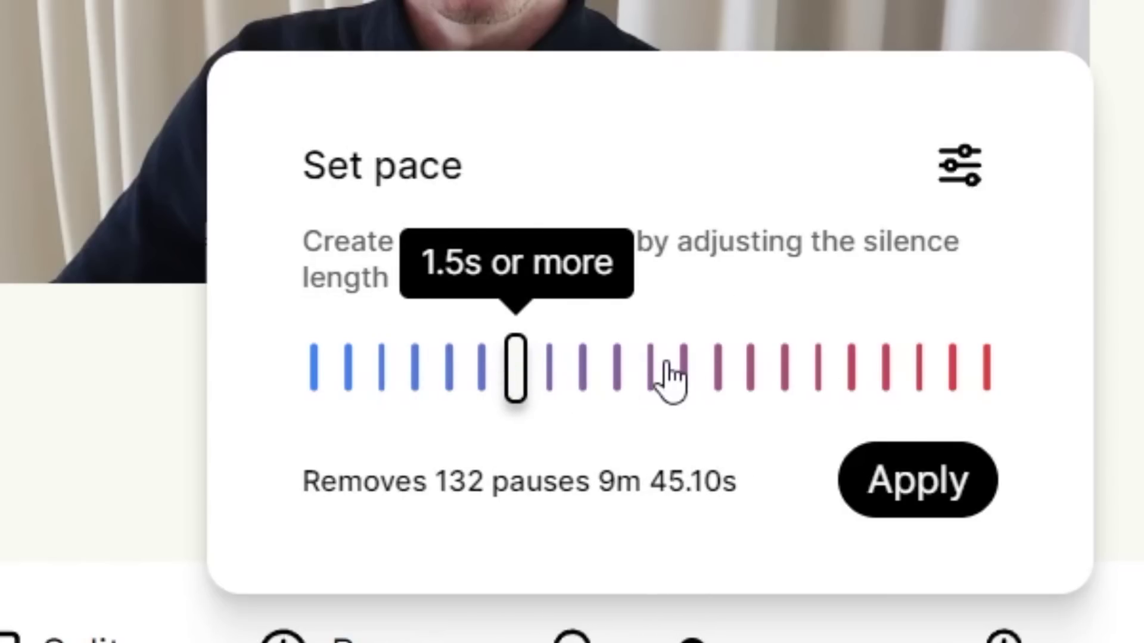
click(901, 479)
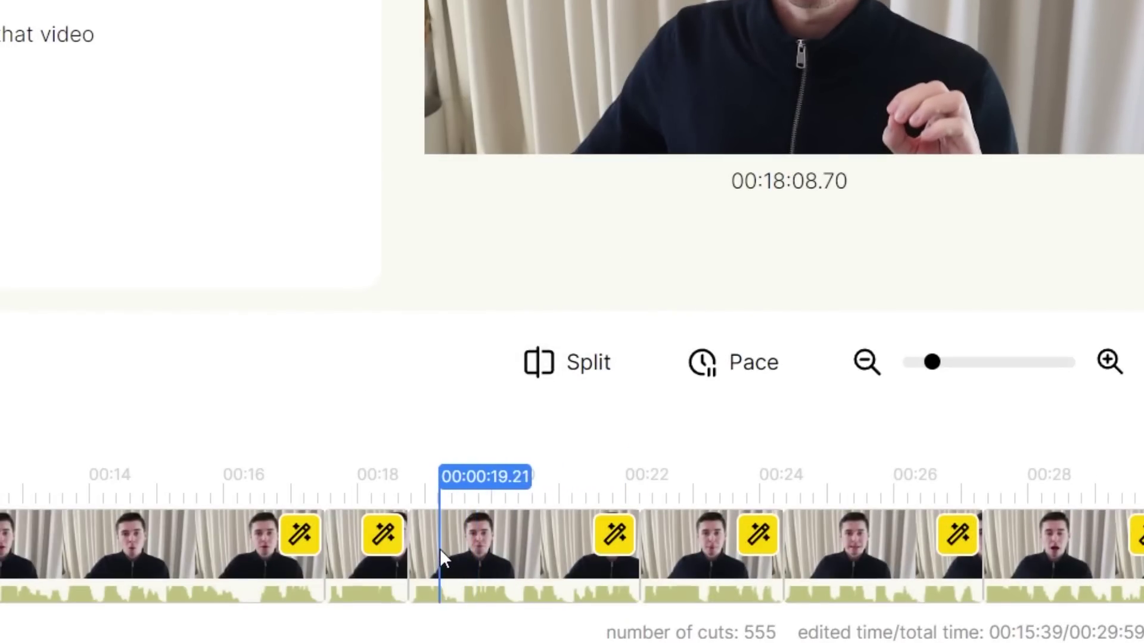
Step: Split the clip near 00:20 at 20.19 s and 21.10 s, then select the short middle piece
click(493, 542)
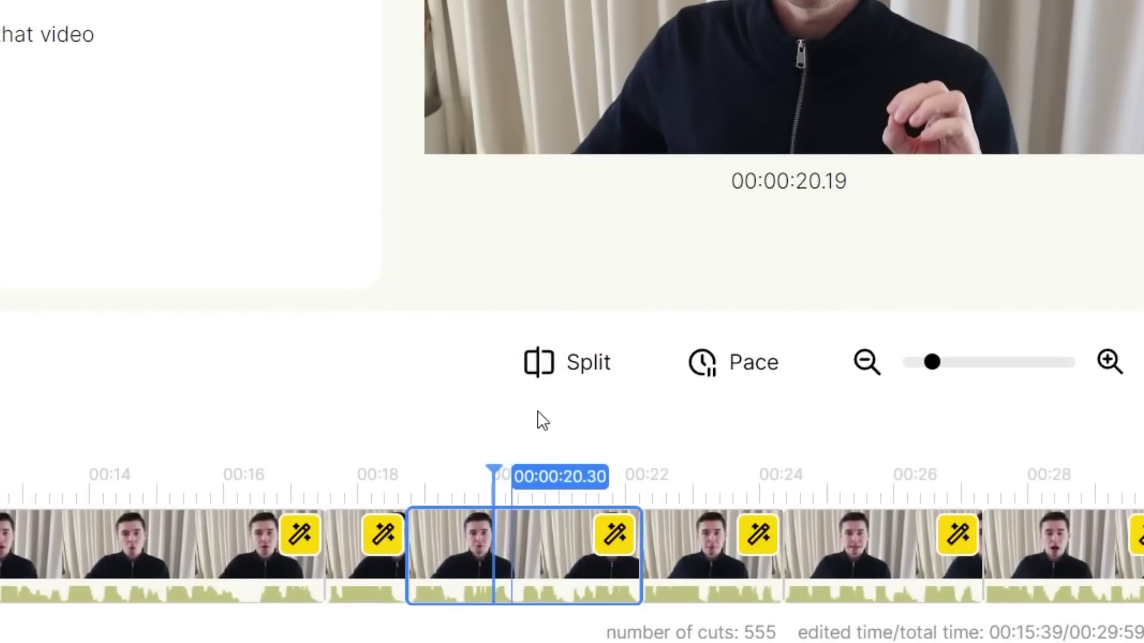
click(547, 365)
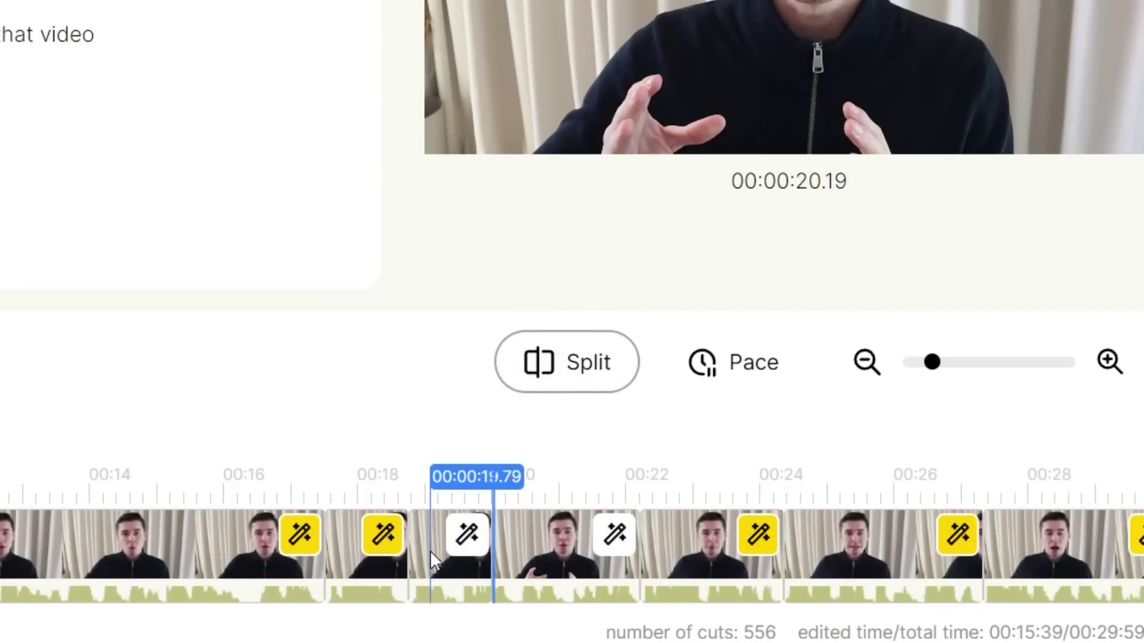
click(566, 550)
click(577, 377)
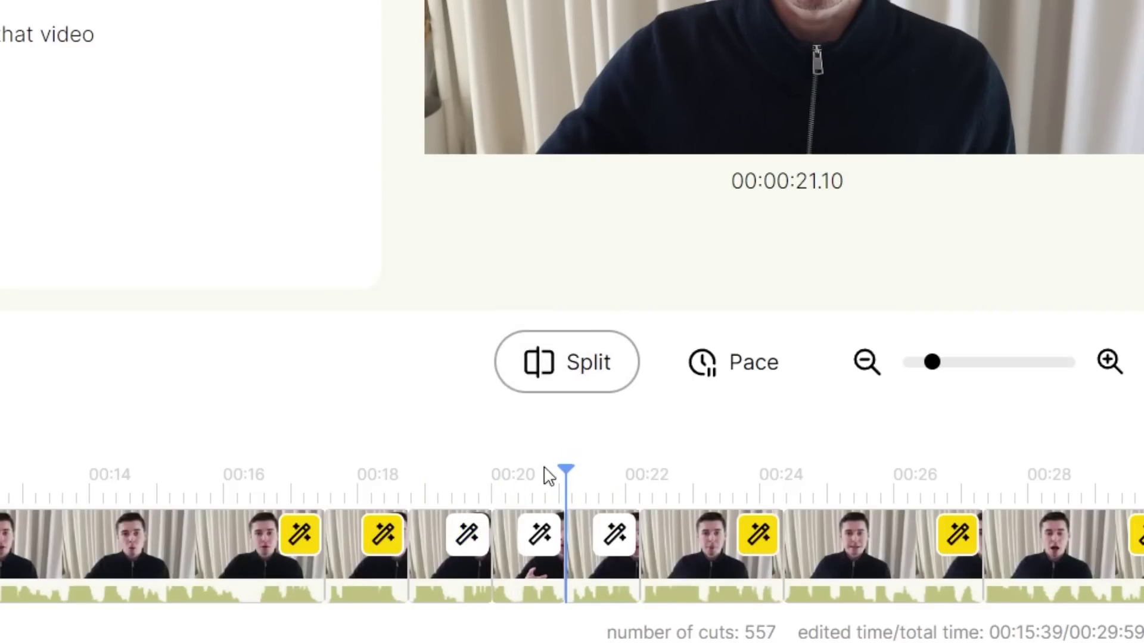
click(524, 585)
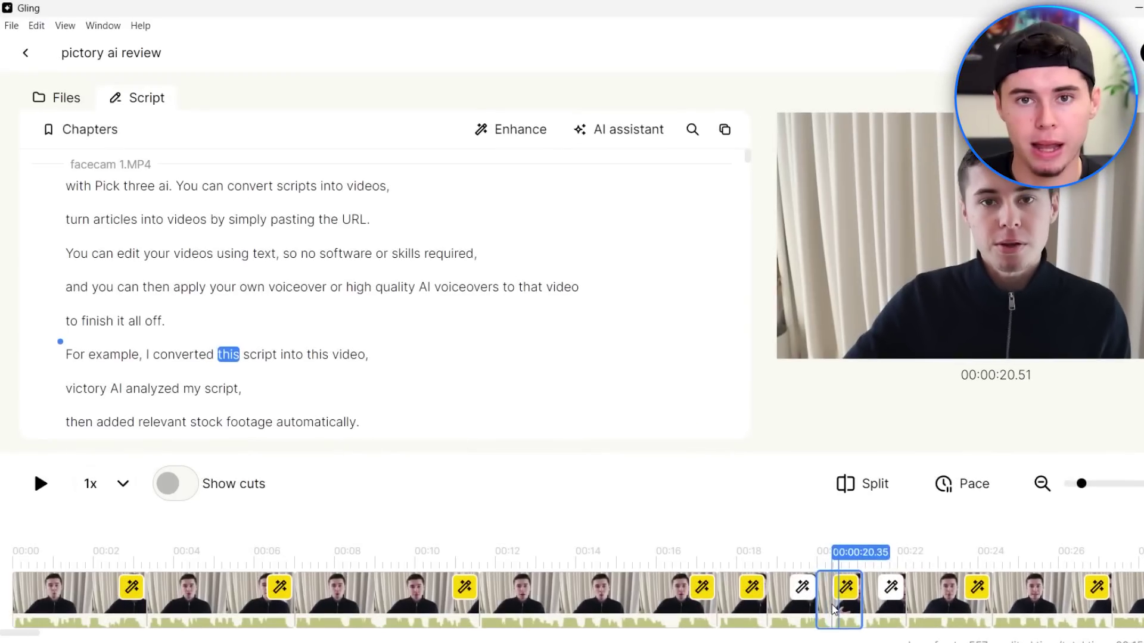
Step: Enable face-centred jump cut zoom and lower its zoom strength to about 1.06x
click(837, 605)
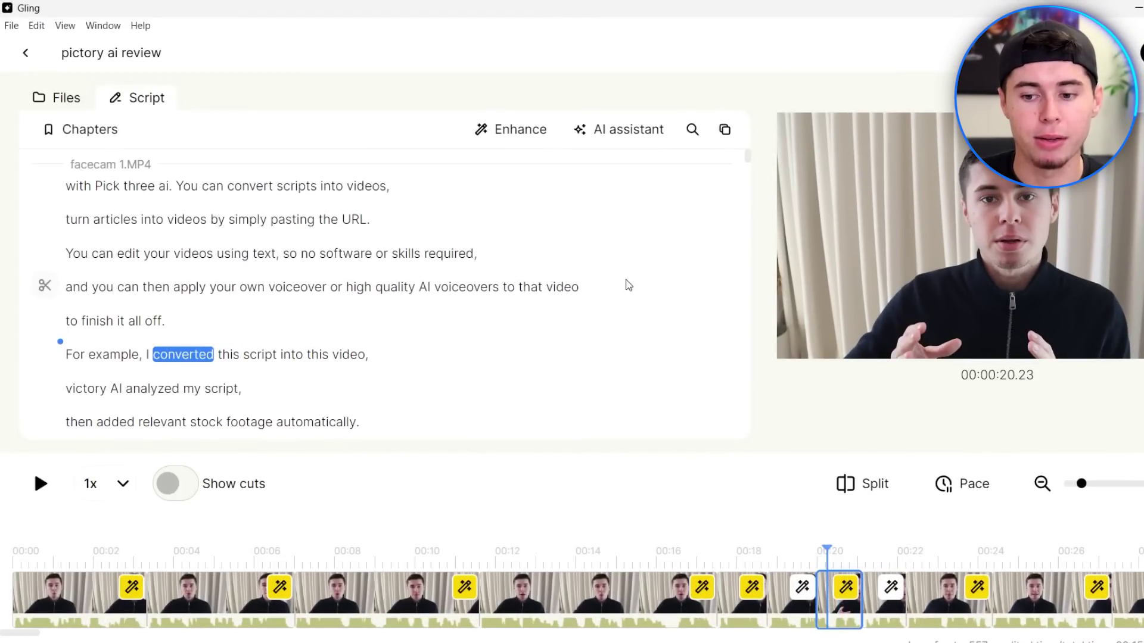
click(519, 142)
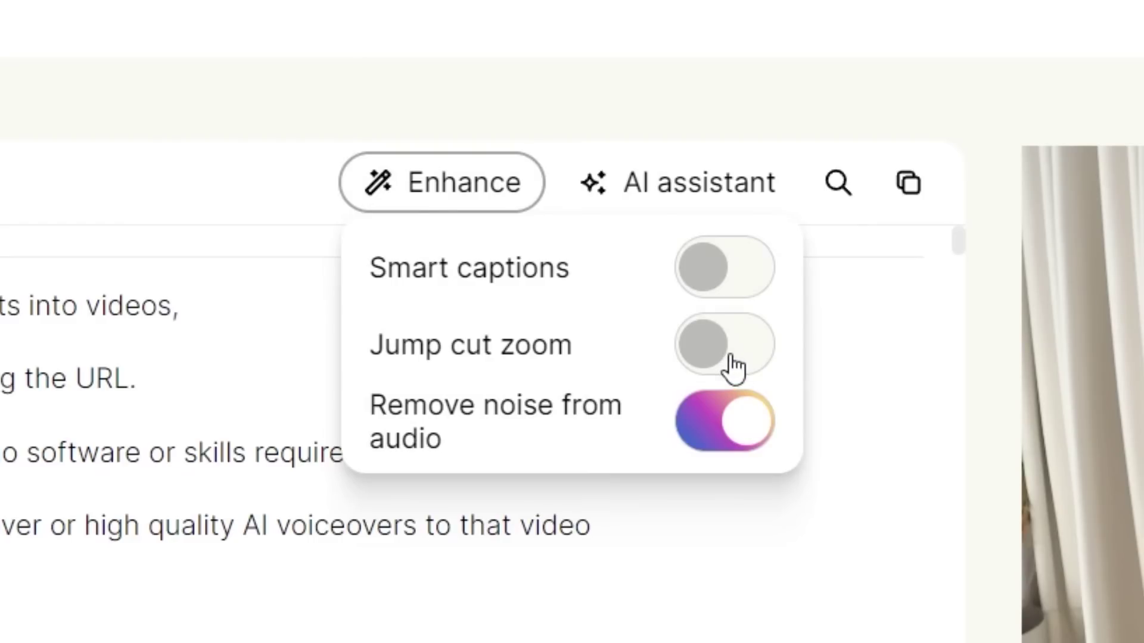
click(644, 211)
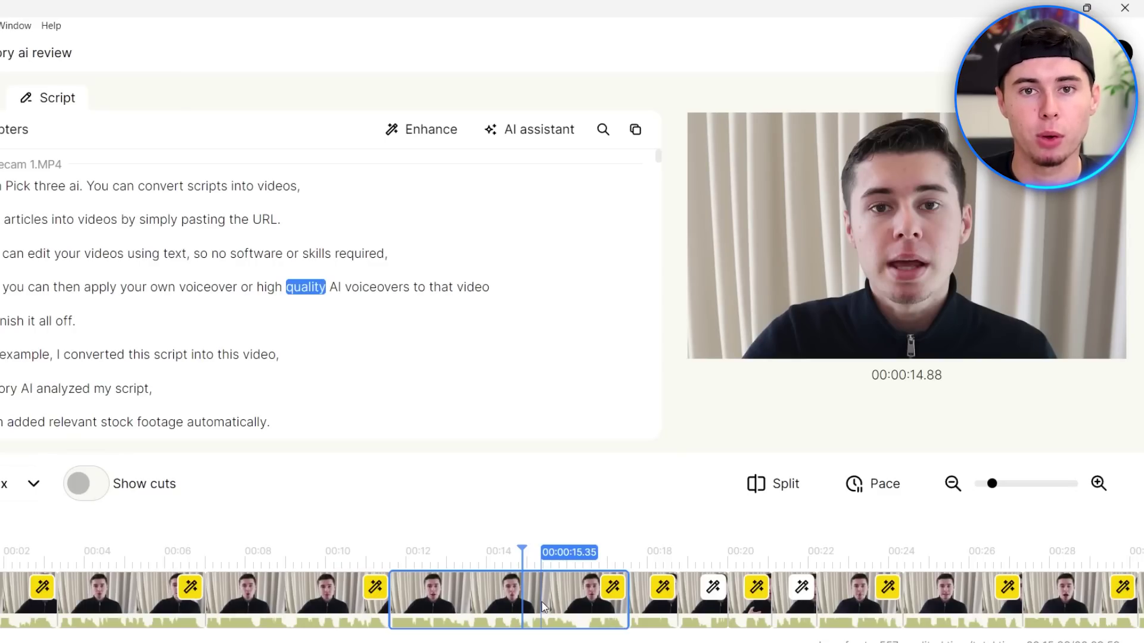
click(442, 134)
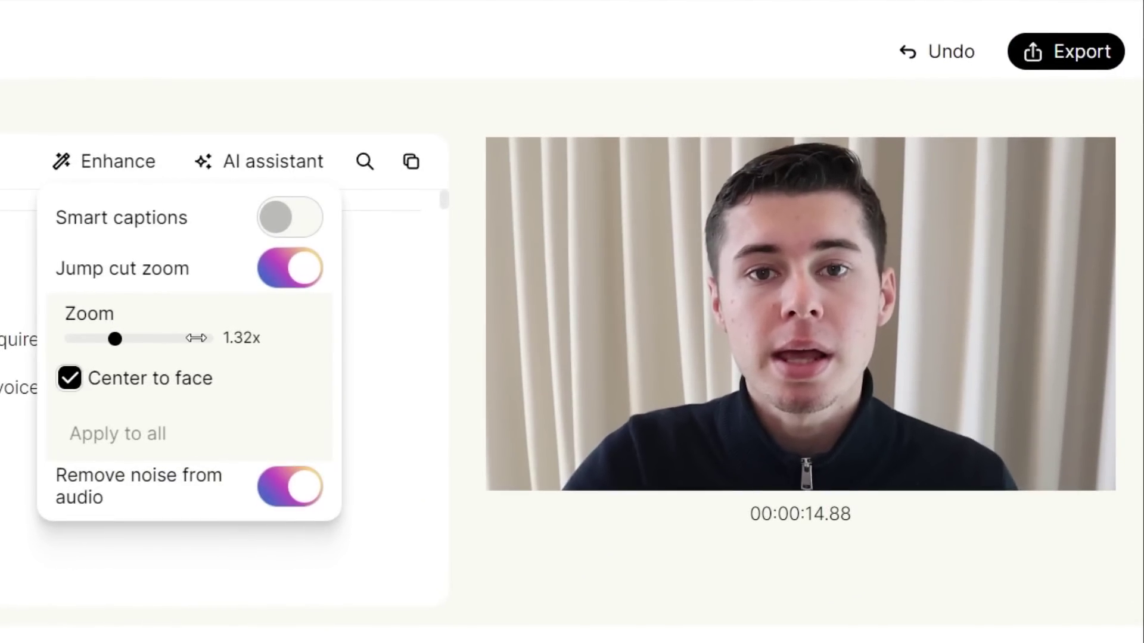
click(196, 339)
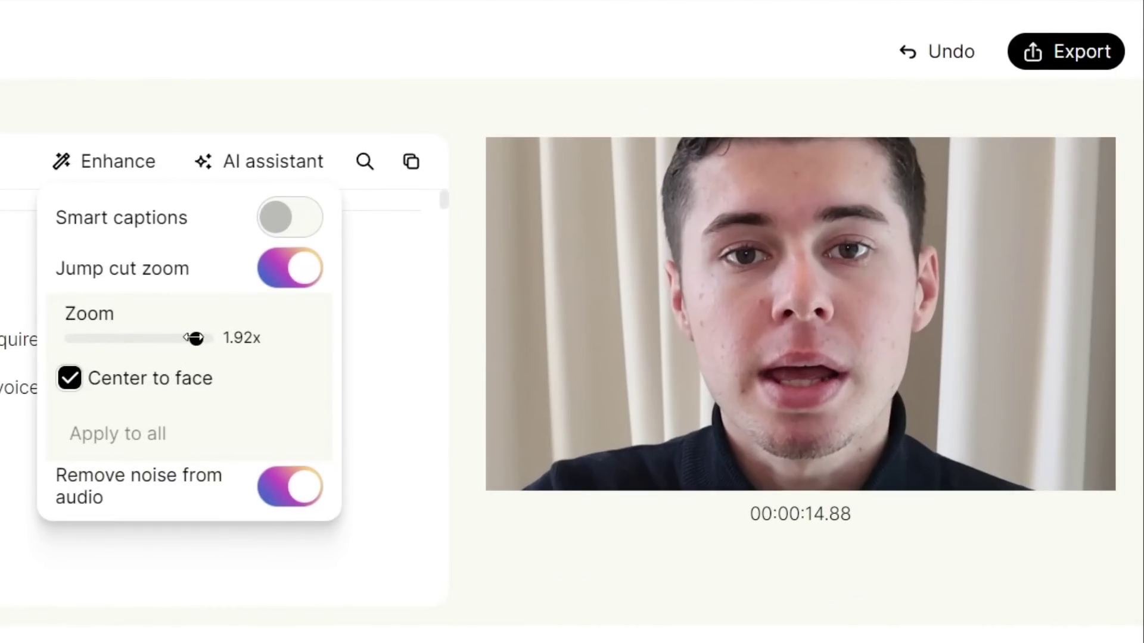
drag(190, 338, 91, 339)
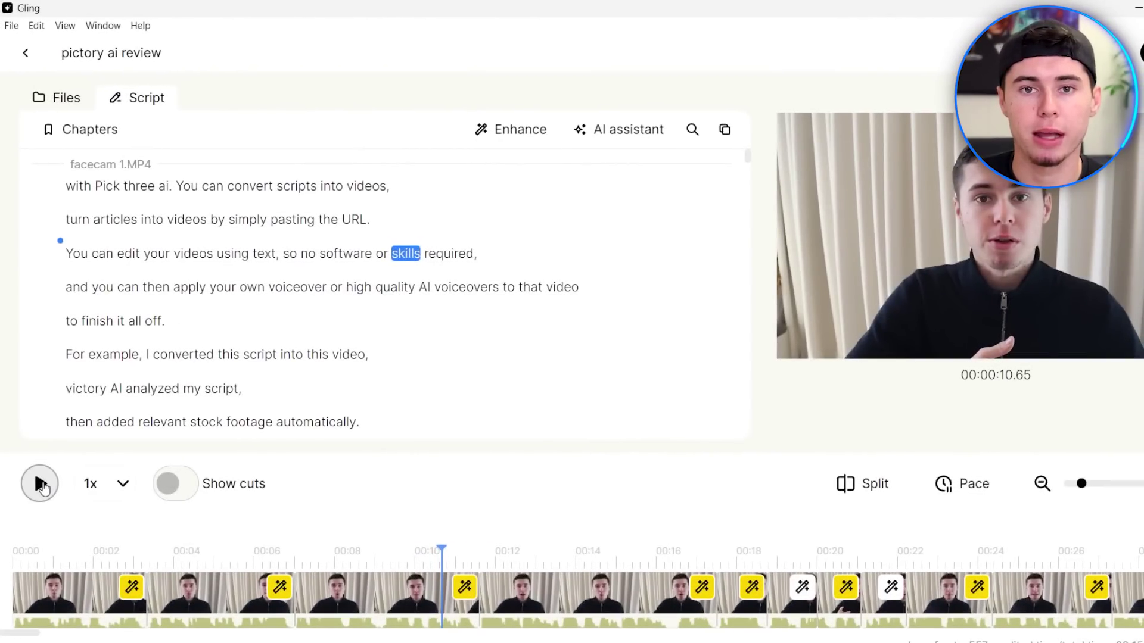
Step: Preview the edit, then switch off jump cut zoom for the cut near 00:17
click(40, 484)
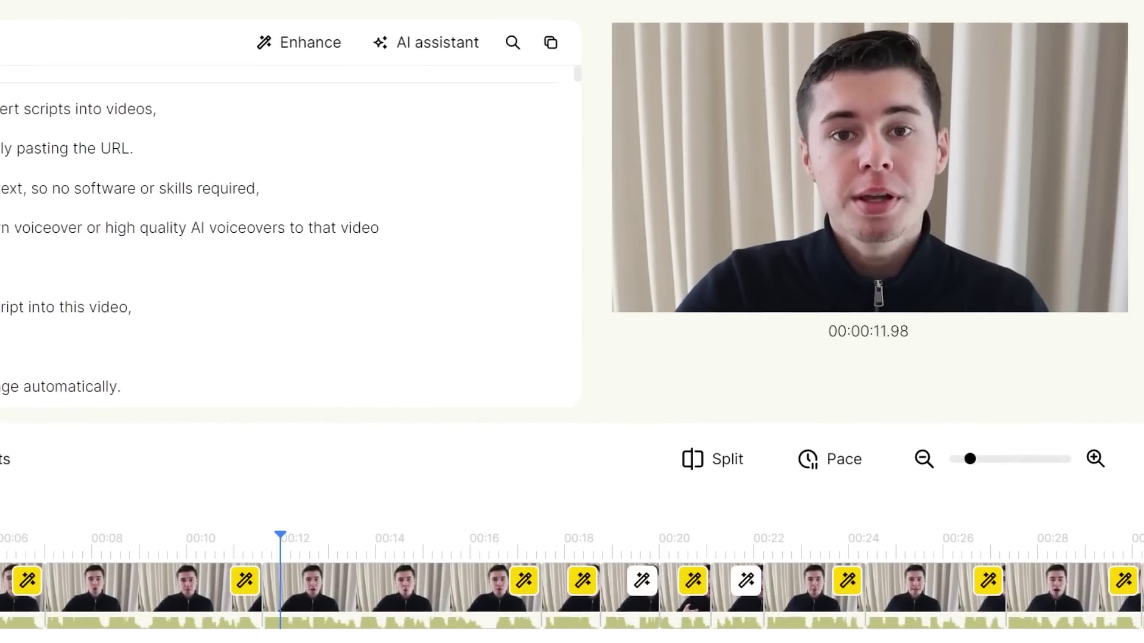
click(0, 461)
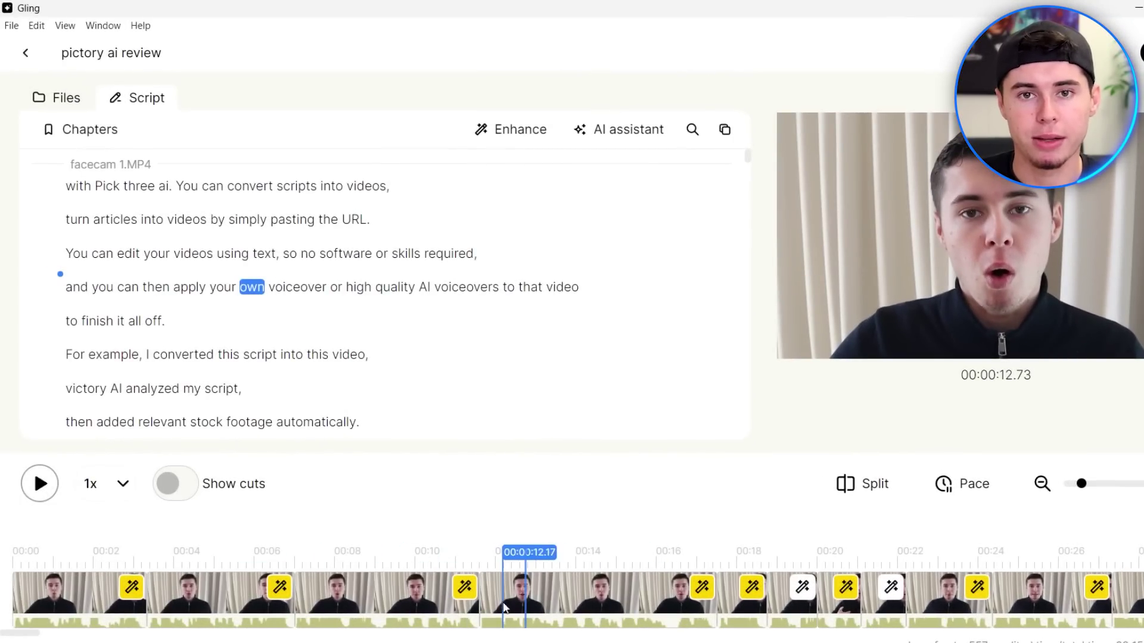
click(697, 595)
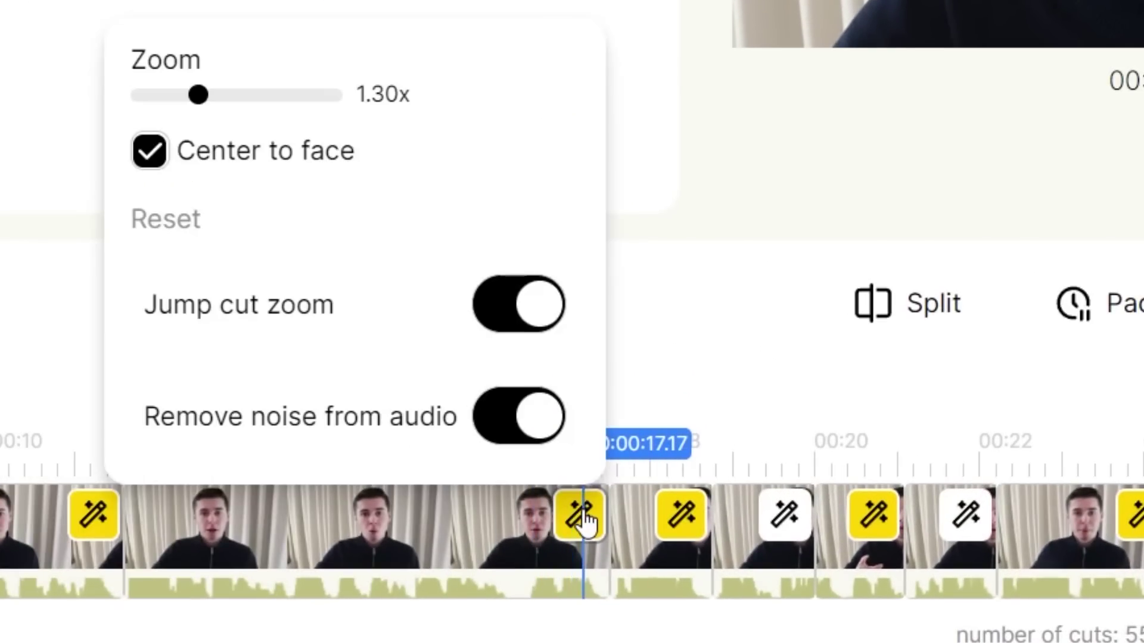
click(579, 516)
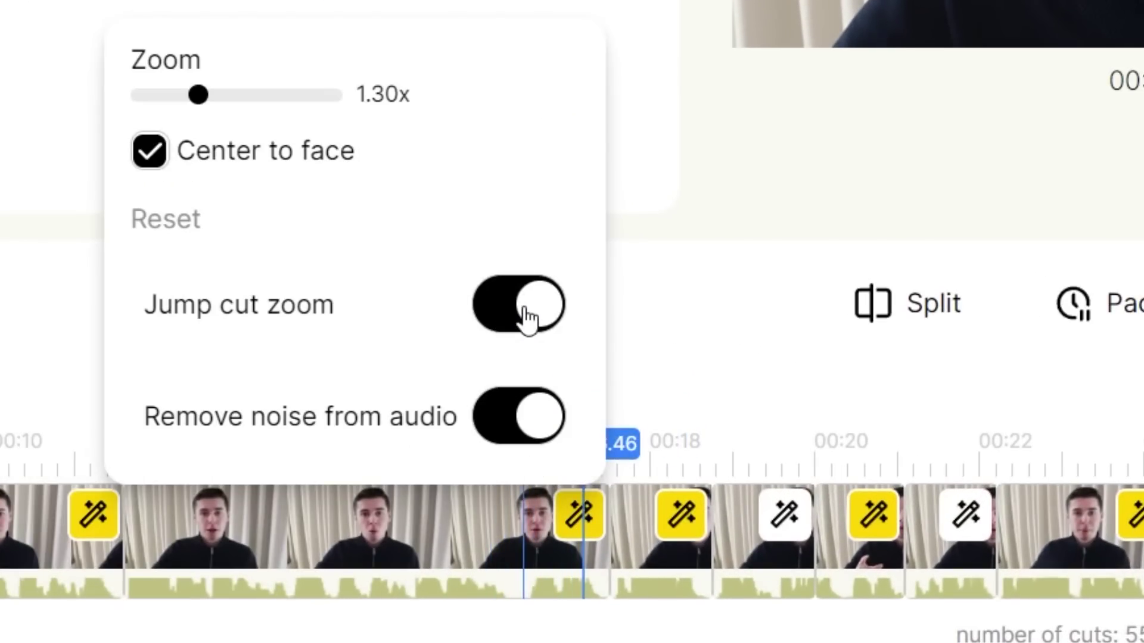
click(520, 421)
click(524, 428)
click(530, 310)
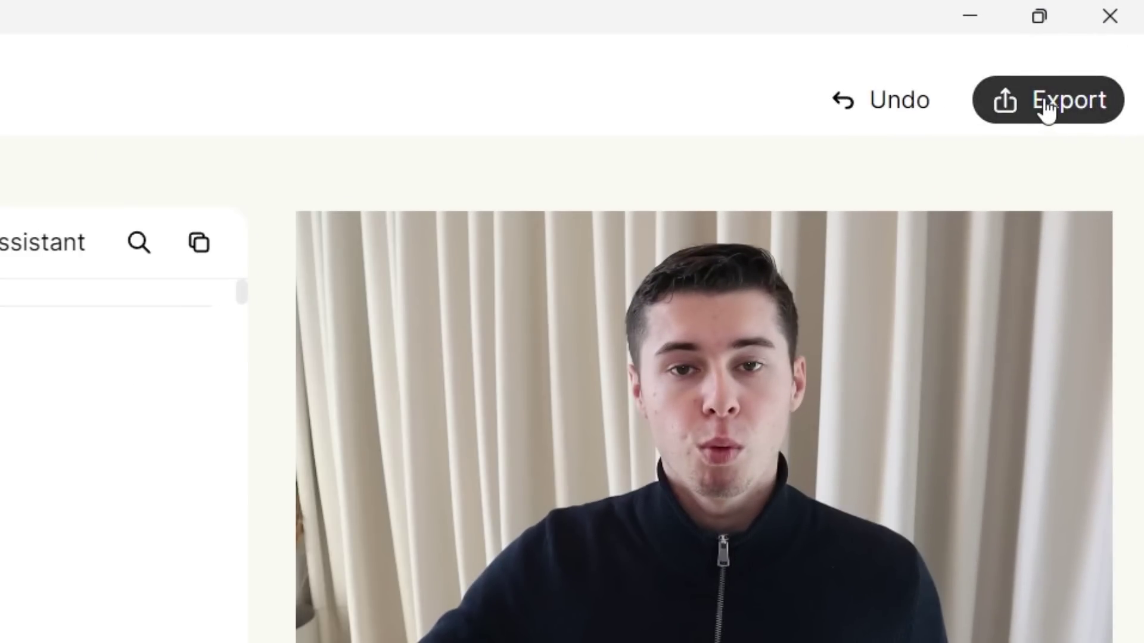
Step: View the export formats (MP4, MP3, SRT, Premiere, FCP, Resolve), then close the list
click(1047, 111)
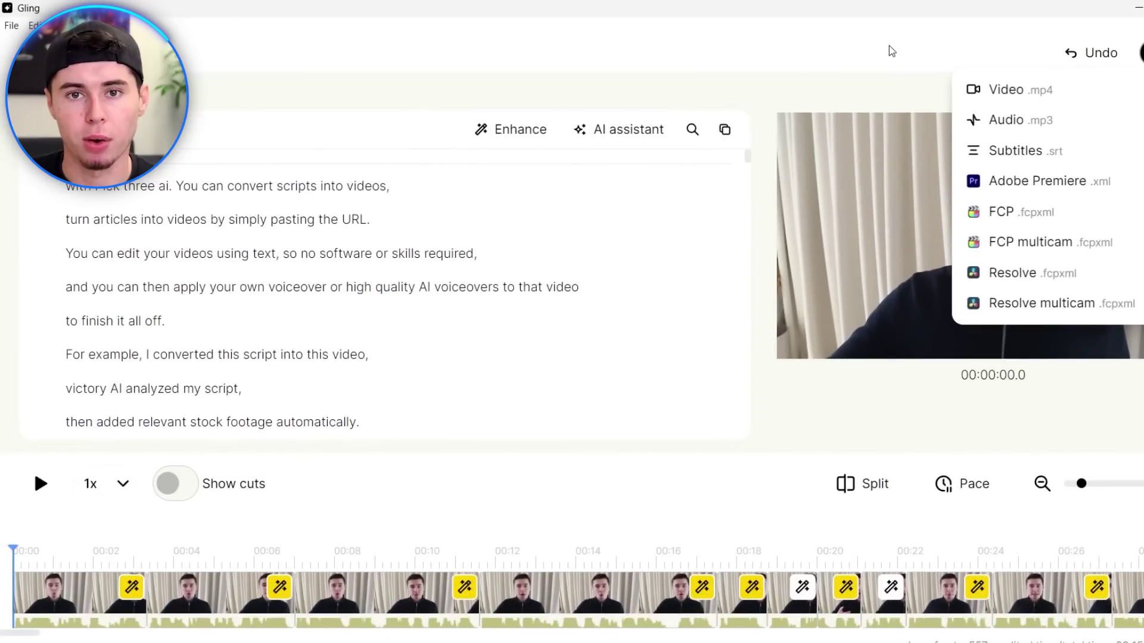
click(448, 61)
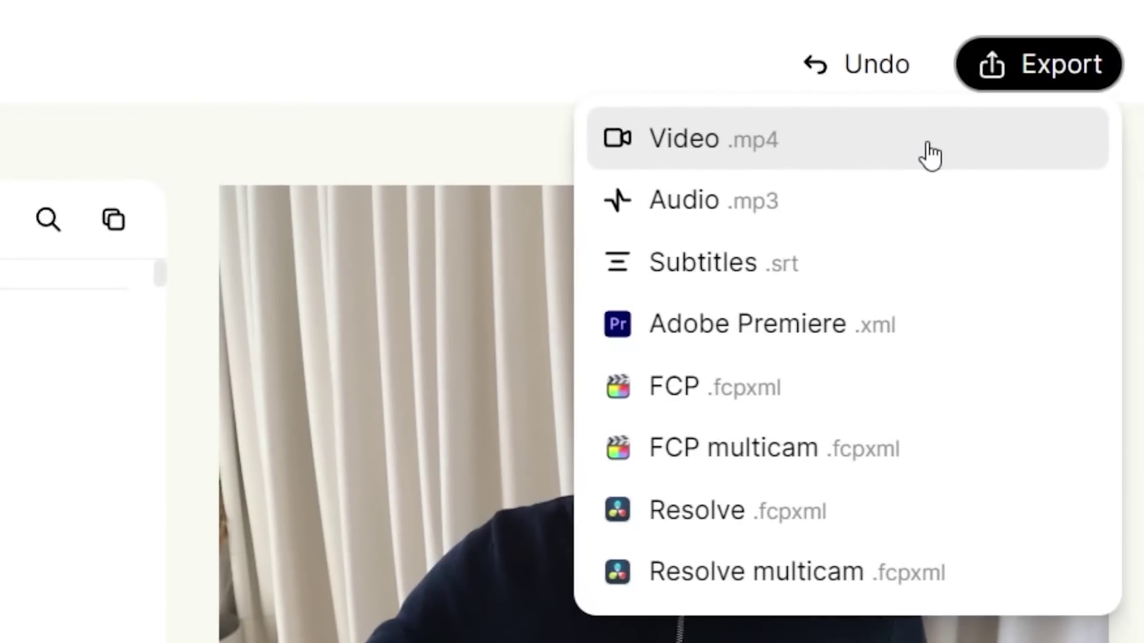
Step: Start the Video .mp4 export of the edited recording
click(968, 154)
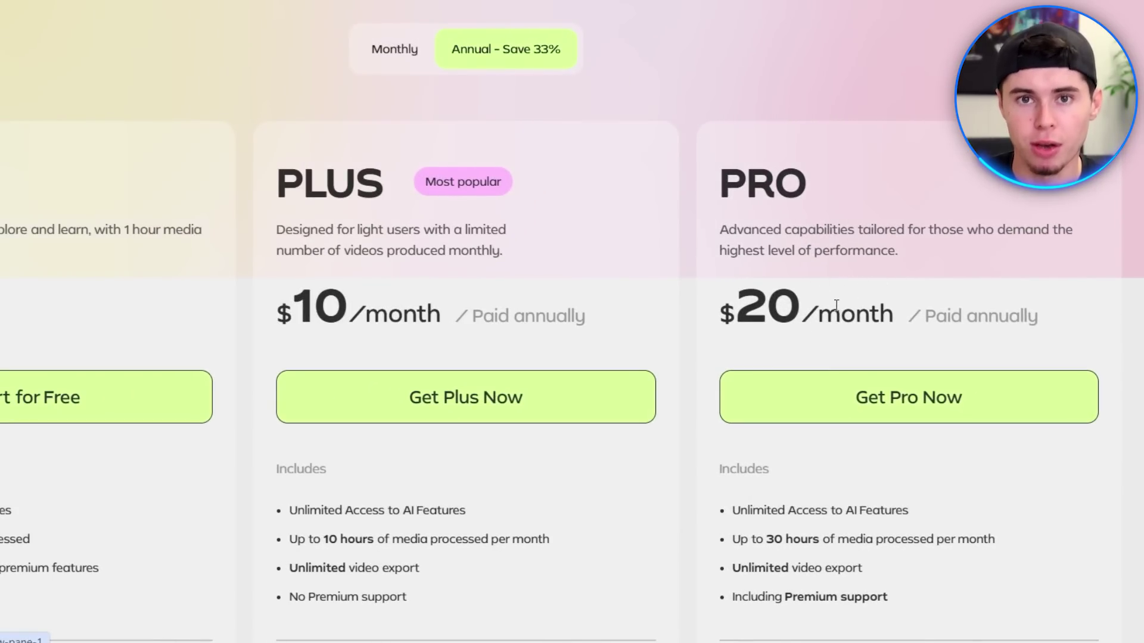
scroll(836, 305, down, 2)
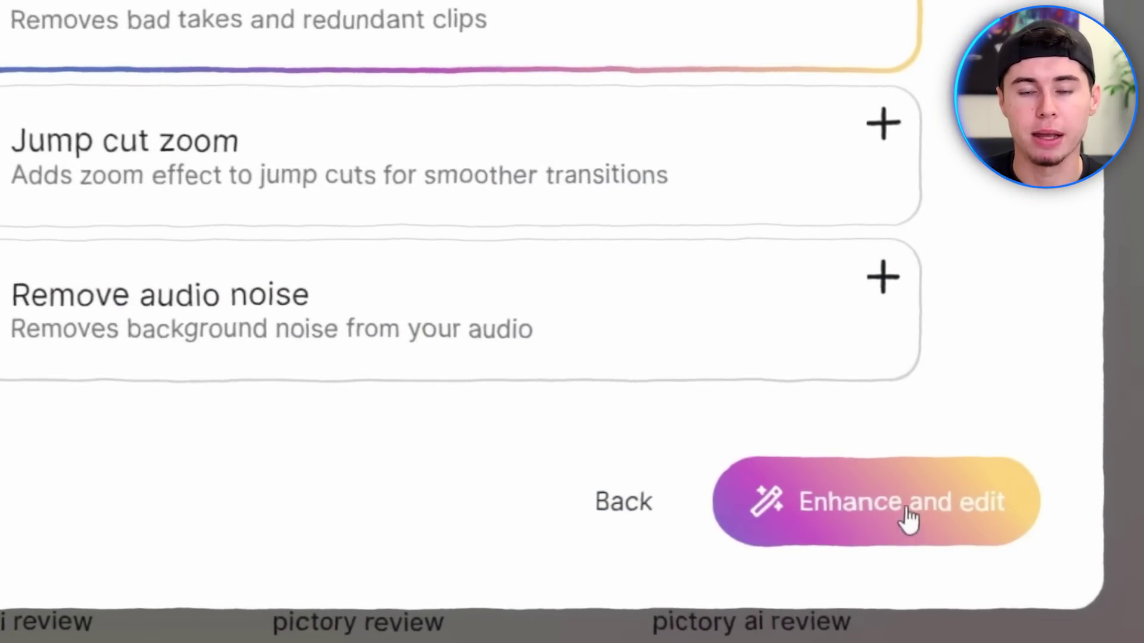
Step: Run Enhance and edit with Cut silences and Cut bad takes both enabled
click(937, 521)
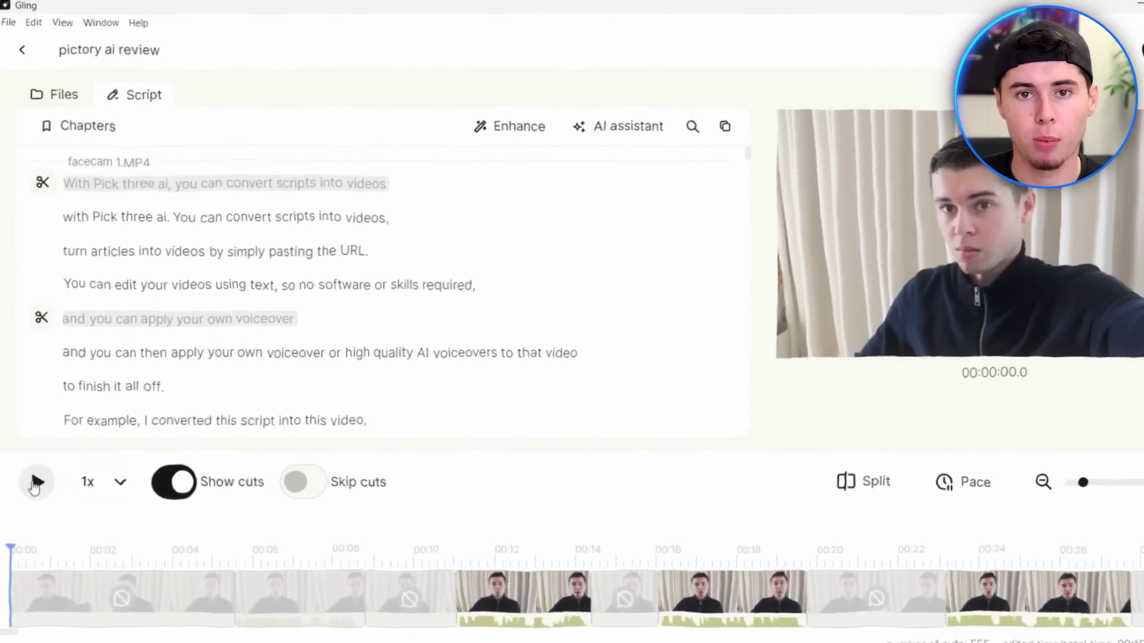